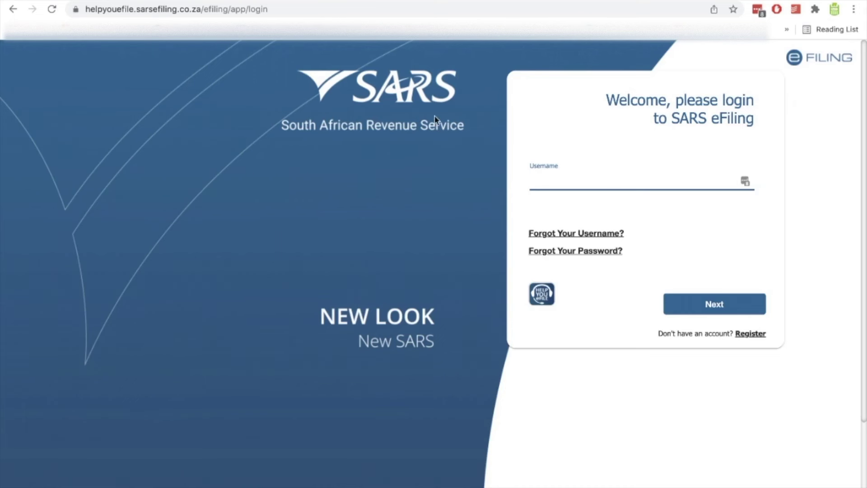
# Click the Username field to bring up the saved eFiling login suggestions.
pyautogui.click(745, 182)
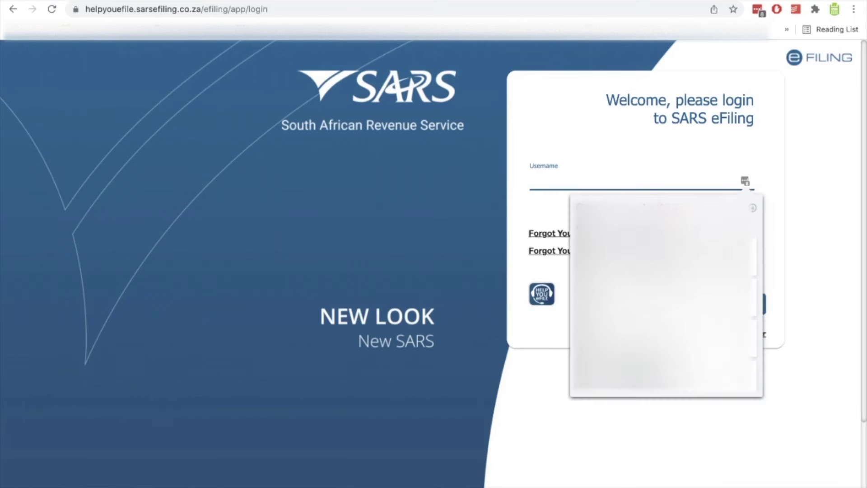
# Log in with the saved credentials and open the SARS branch booking form.
pyautogui.press('Return')
pyautogui.click(694, 310)
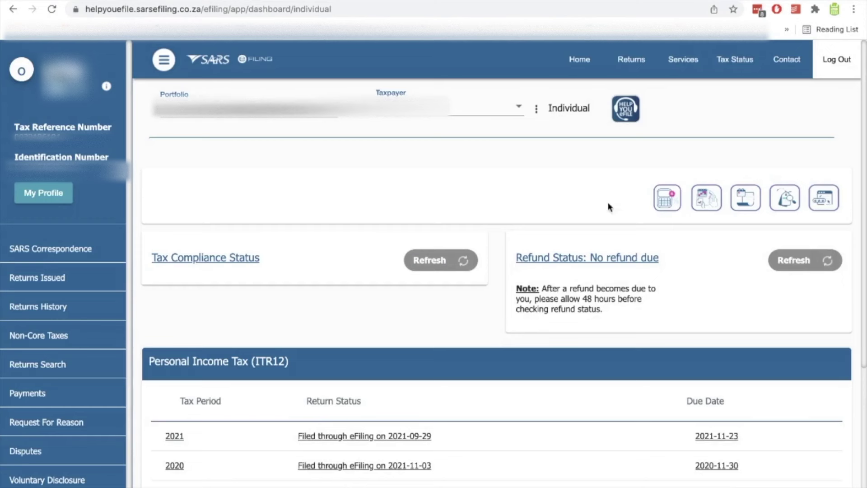
pyautogui.click(707, 197)
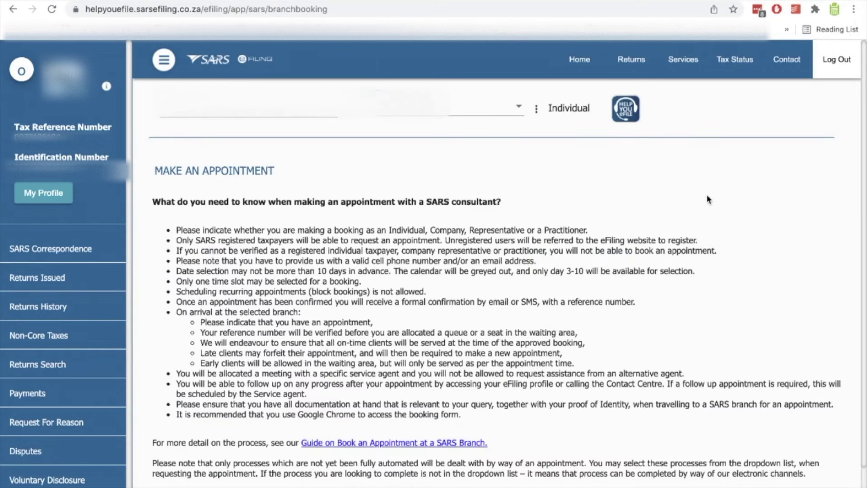
pyautogui.scroll(-2, 391, 307)
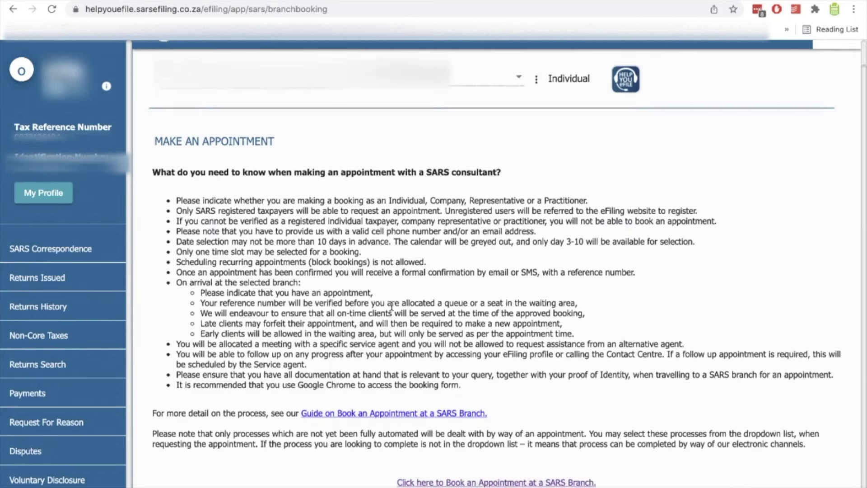
pyautogui.scroll(-1, 391, 307)
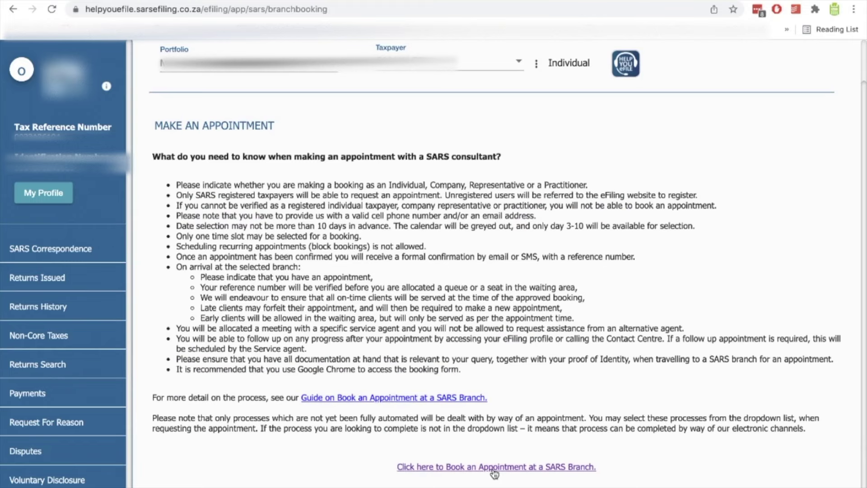
pyautogui.click(494, 468)
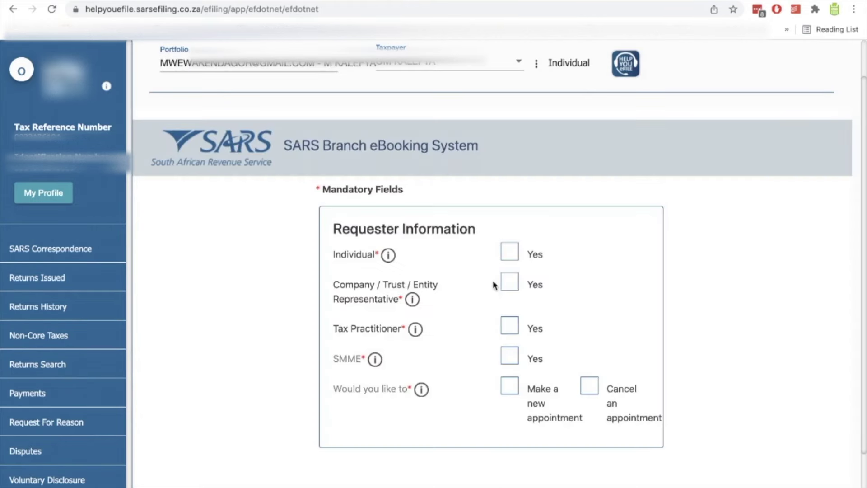
# Tick Individual 'Yes' and 'Make a new appointment' on the booking form.
pyautogui.scroll(-1, 492, 280)
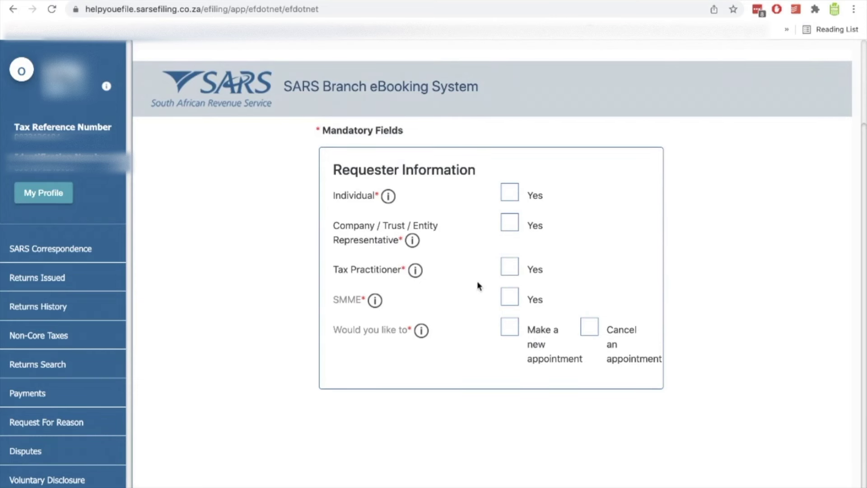
pyautogui.click(518, 194)
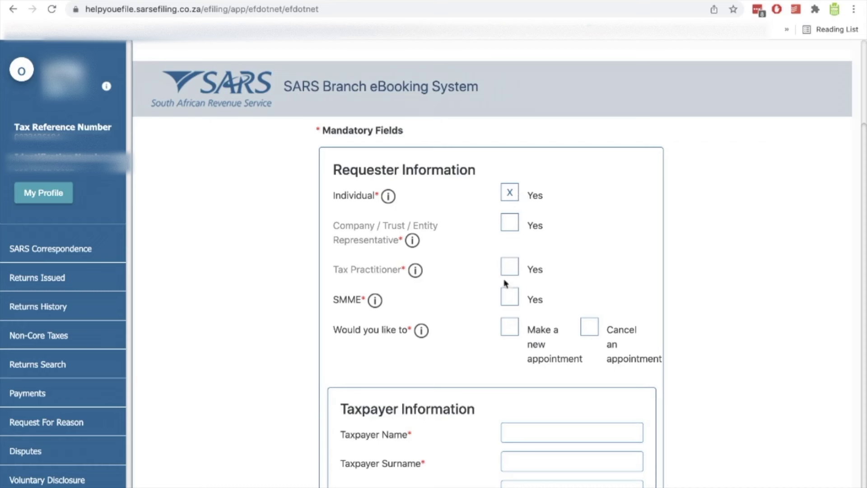
pyautogui.click(515, 329)
# Go to the SARS website by entering 'SARS' in the address bar.
pyautogui.click(352, 9)
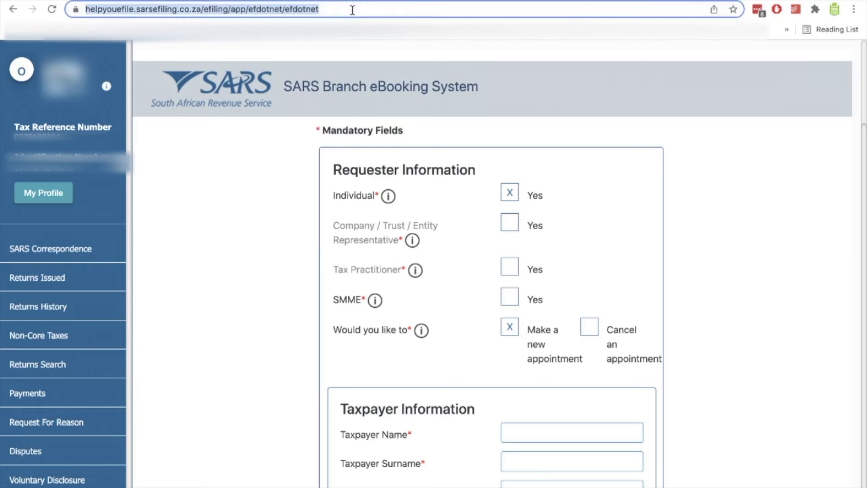
pyautogui.write('SARS')
pyautogui.press('Return')
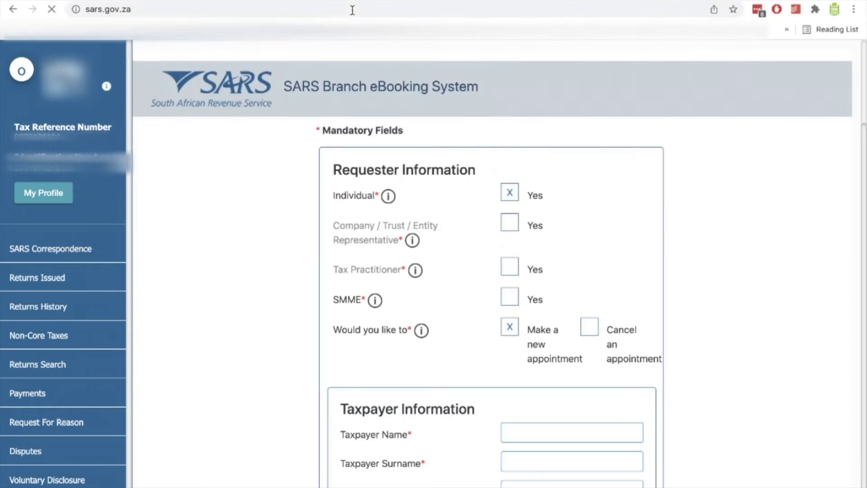
pyautogui.scroll(-2, 350, 56)
pyautogui.scroll(-7, 349, 53)
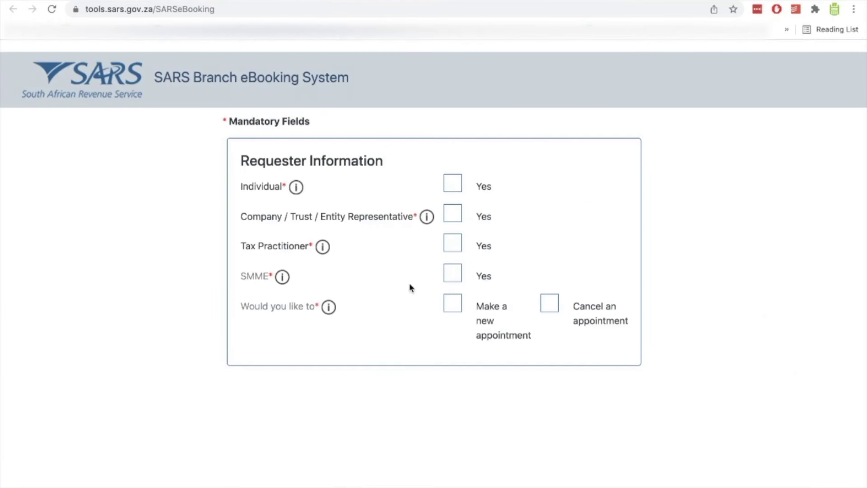
# Tick Individual 'Yes' and 'Make a new appointment' on the eBooking form.
pyautogui.click(459, 184)
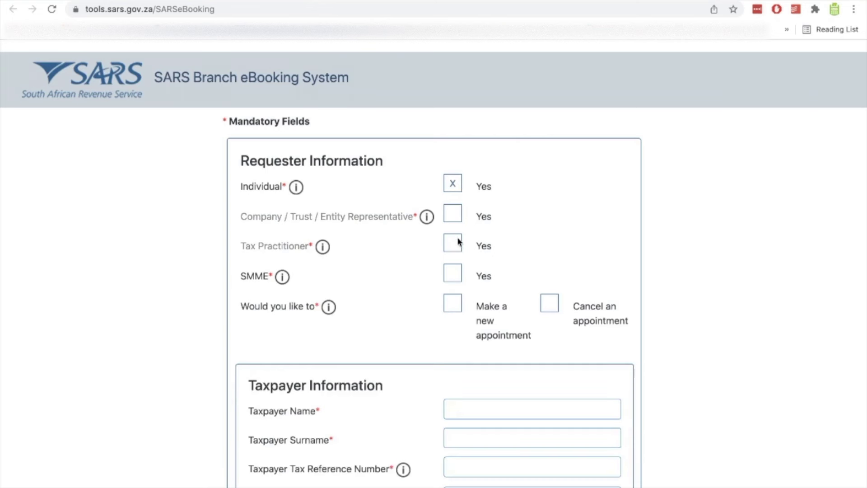
pyautogui.click(450, 304)
pyautogui.scroll(-5, 604, 316)
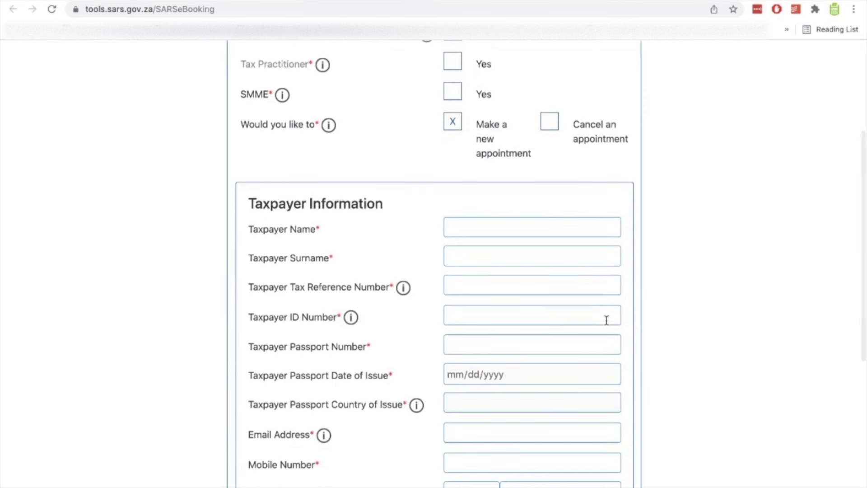
# Fill in the taxpayer's name, surname, tax reference number and ID number.
pyautogui.click(499, 229)
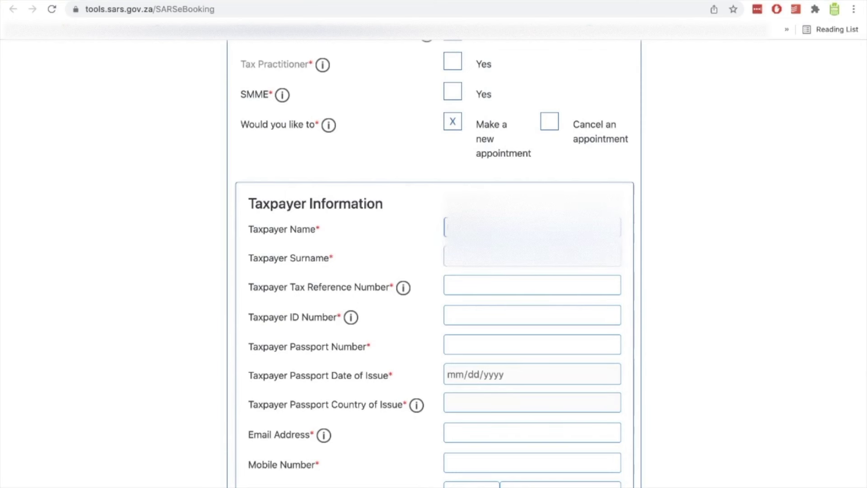
pyautogui.click(533, 256)
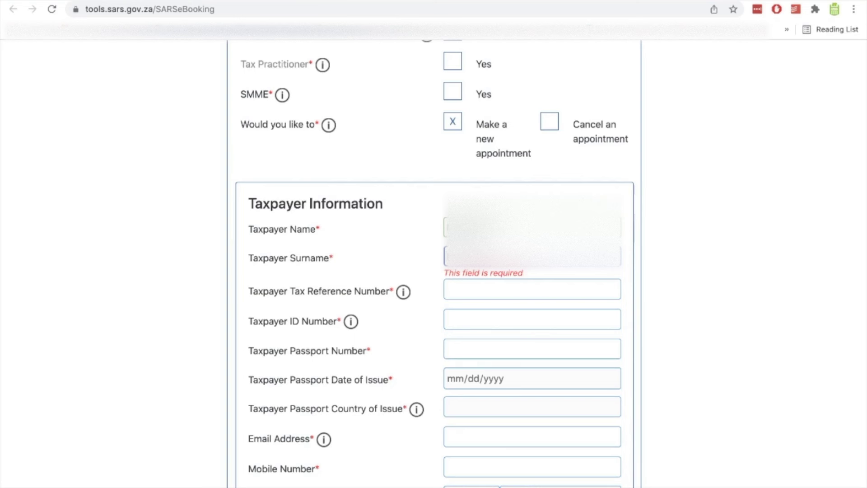
pyautogui.press('Tab')
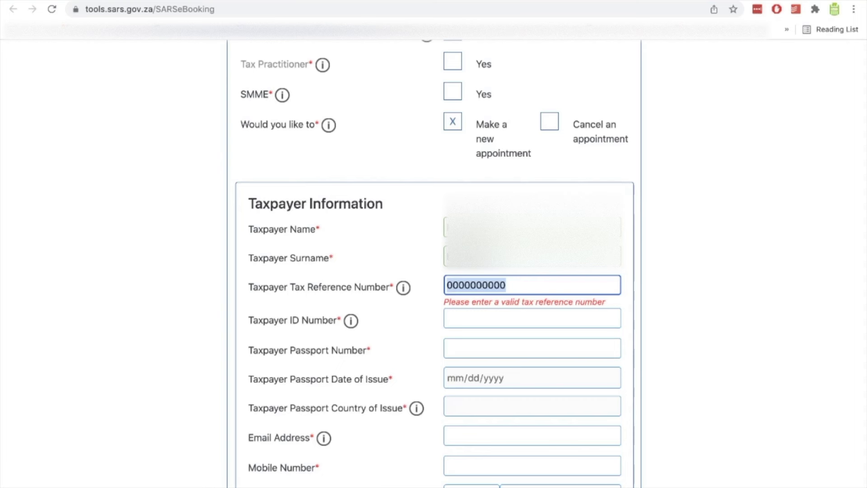
pyautogui.hotkey('ctrl', 'v')
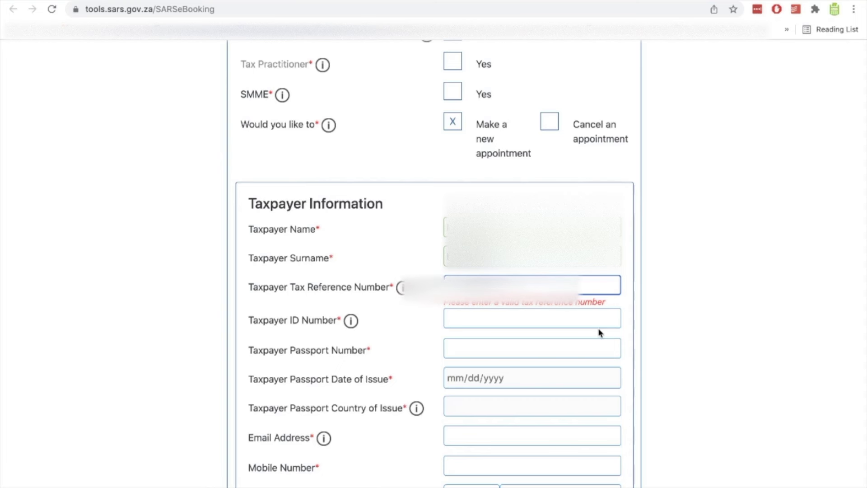
pyautogui.click(475, 321)
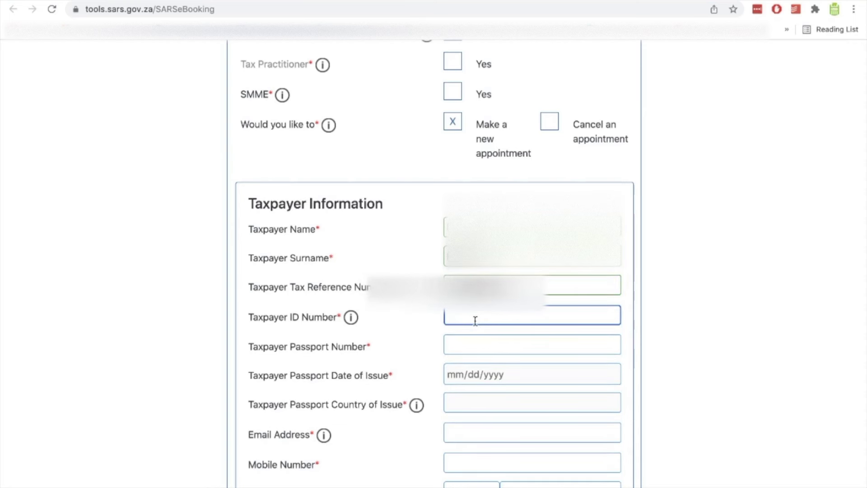
pyautogui.hotkey('ctrl', 'v')
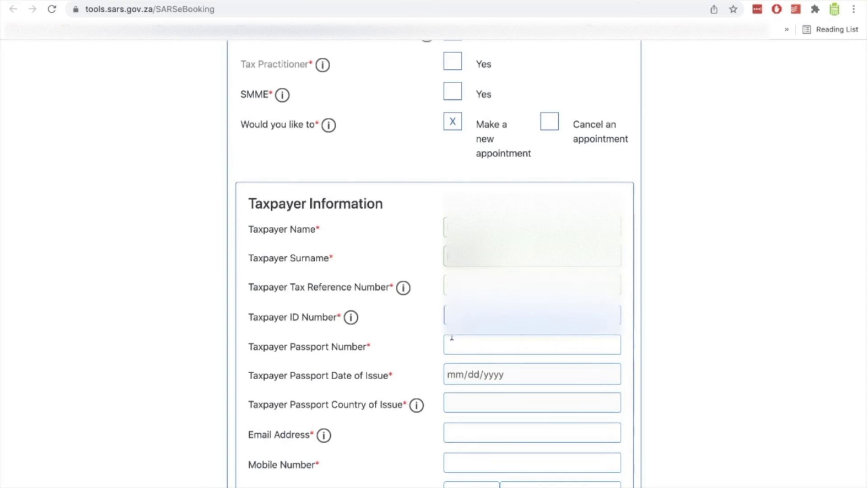
# Move past the passport field and choose the saved e-mail address.
pyautogui.click(477, 343)
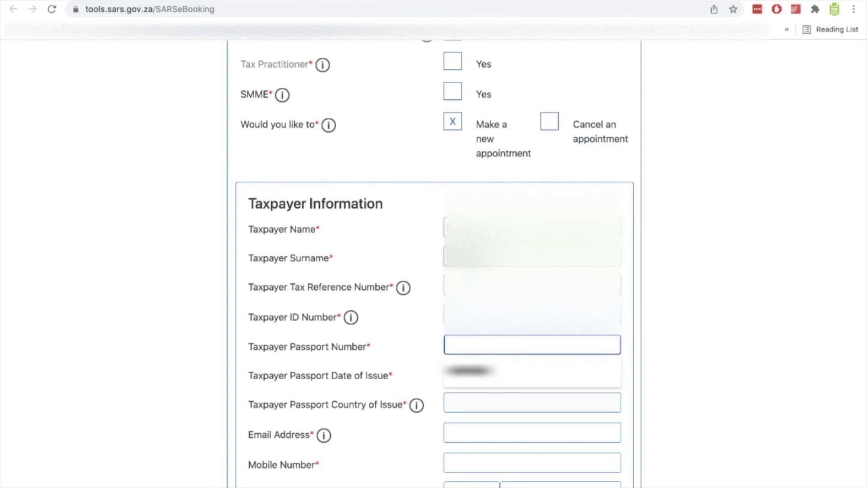
pyautogui.click(606, 334)
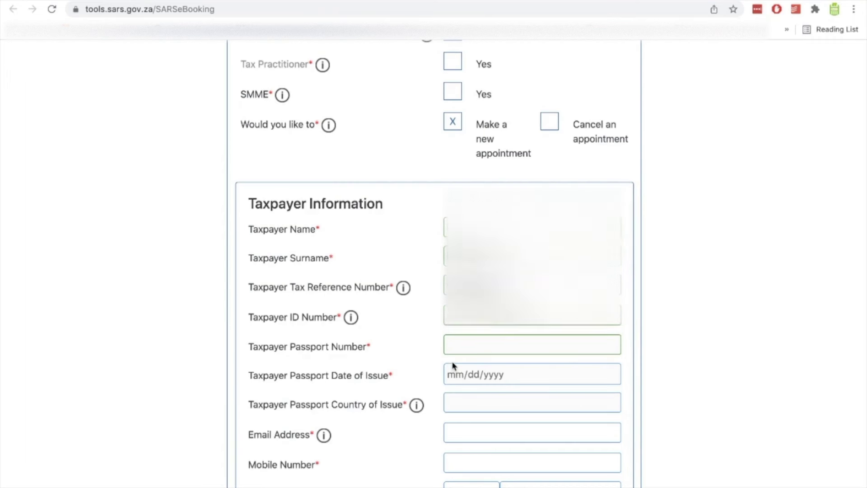
pyautogui.scroll(-1, 452, 364)
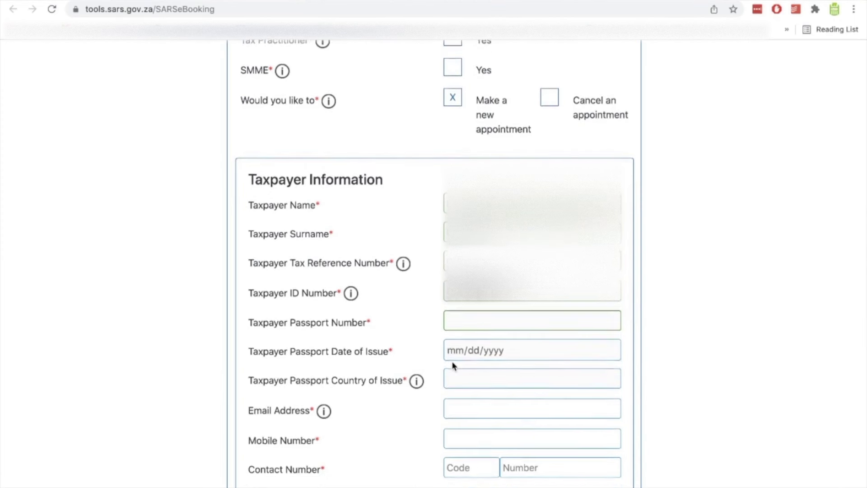
pyautogui.scroll(-1, 452, 362)
pyautogui.click(455, 371)
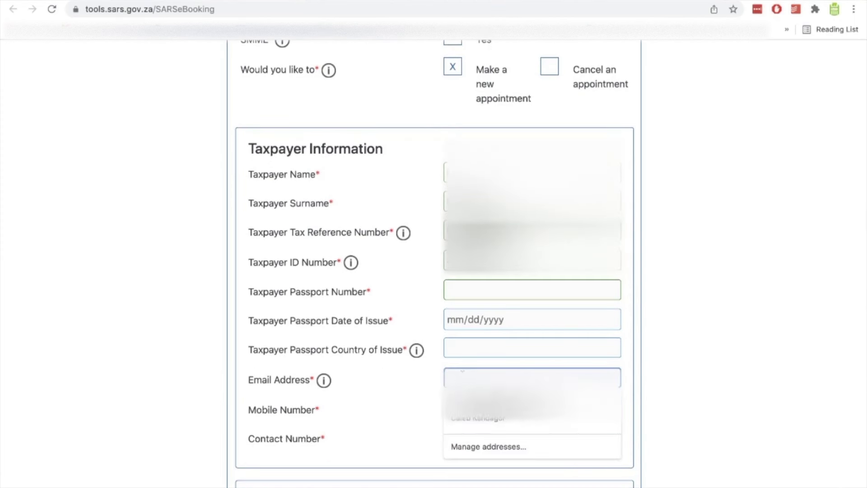
pyautogui.press('Down')
pyautogui.press('Return')
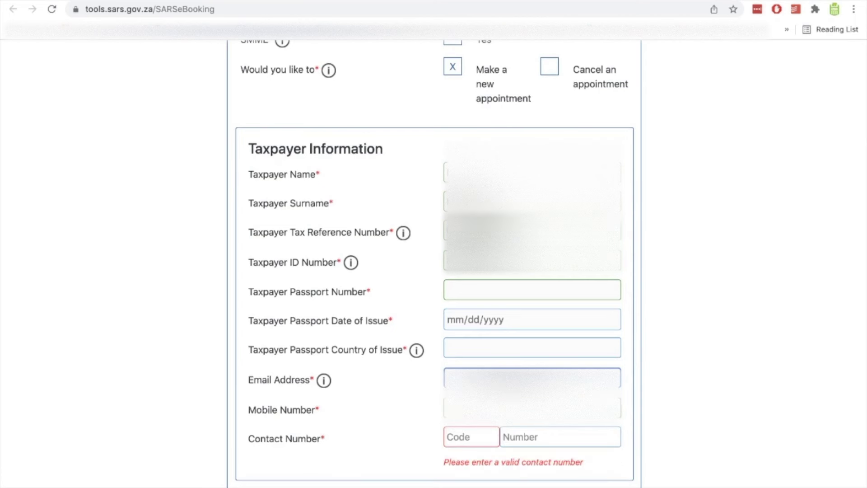
# Enter the taxpayer's mobile and contact numbers.
pyautogui.click(445, 402)
pyautogui.press('Tab')
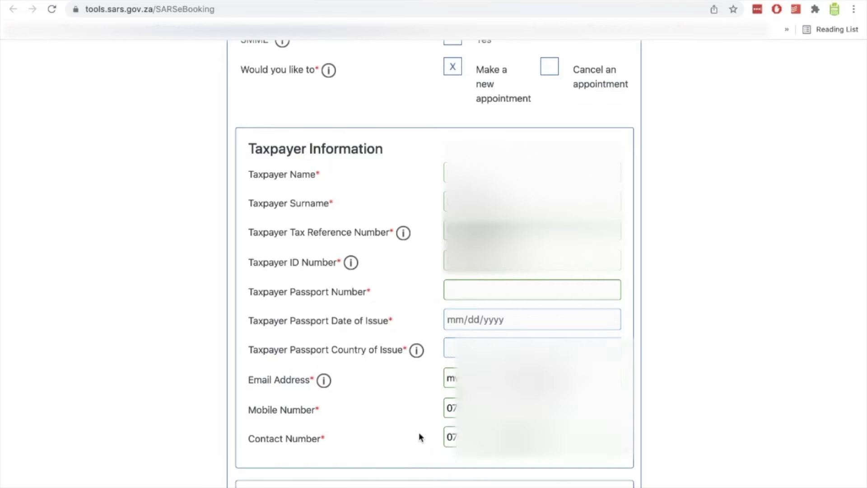
pyautogui.scroll(-2, 419, 431)
pyautogui.scroll(-5, 419, 437)
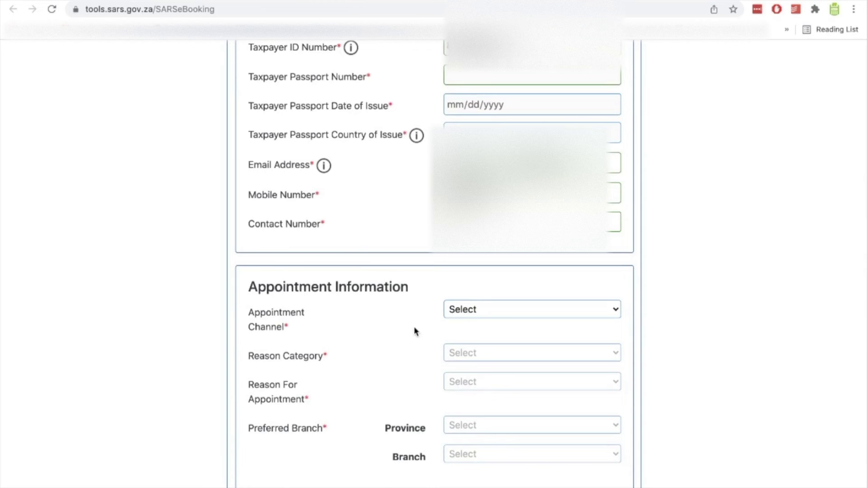
# Choose Telephonic Engagement, category Other, and reason VAT and PAYE Registration/Deregistration.
pyautogui.click(501, 304)
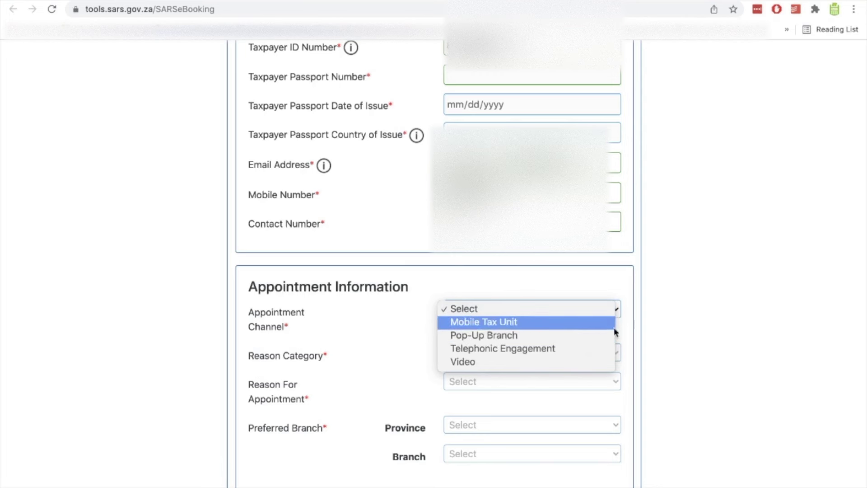
pyautogui.click(574, 349)
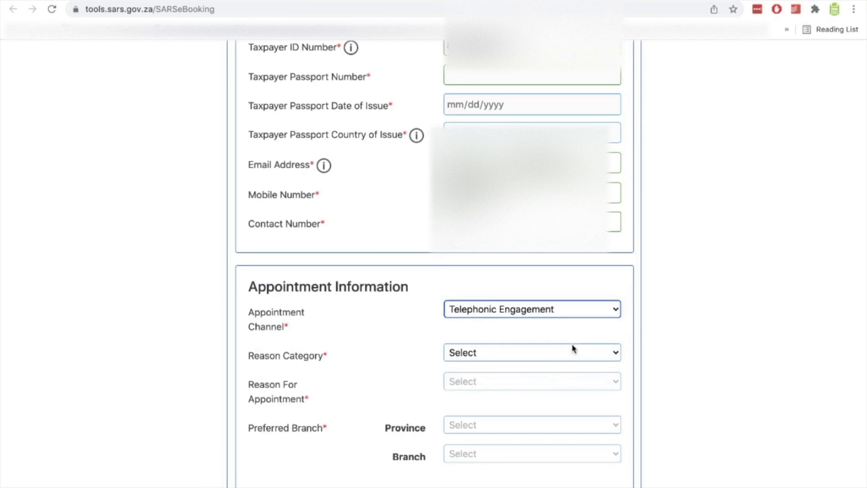
pyautogui.click(552, 359)
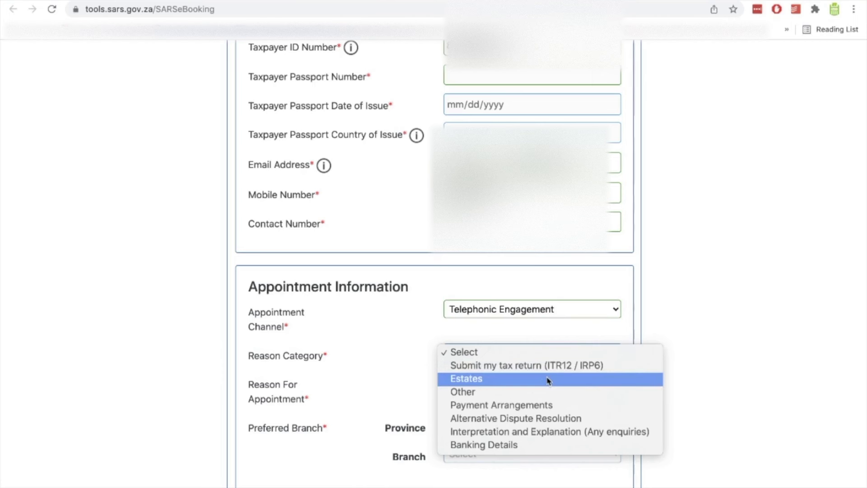
pyautogui.click(543, 396)
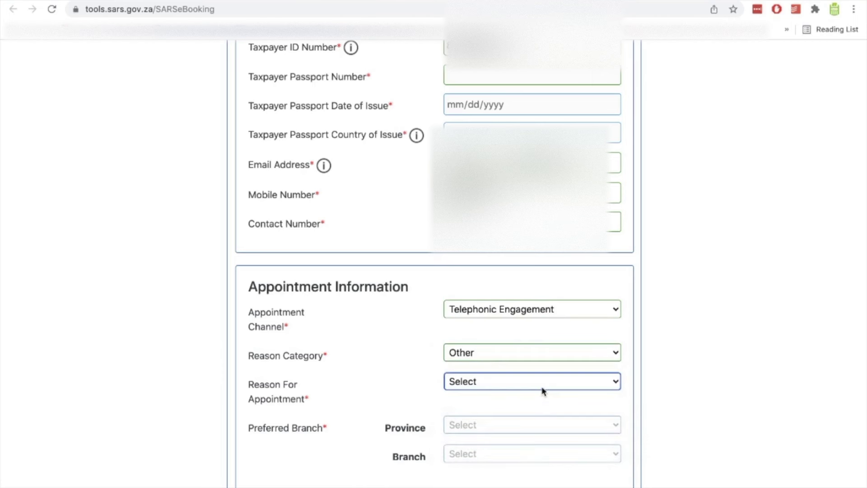
pyautogui.click(543, 389)
pyautogui.scroll(-1, 544, 390)
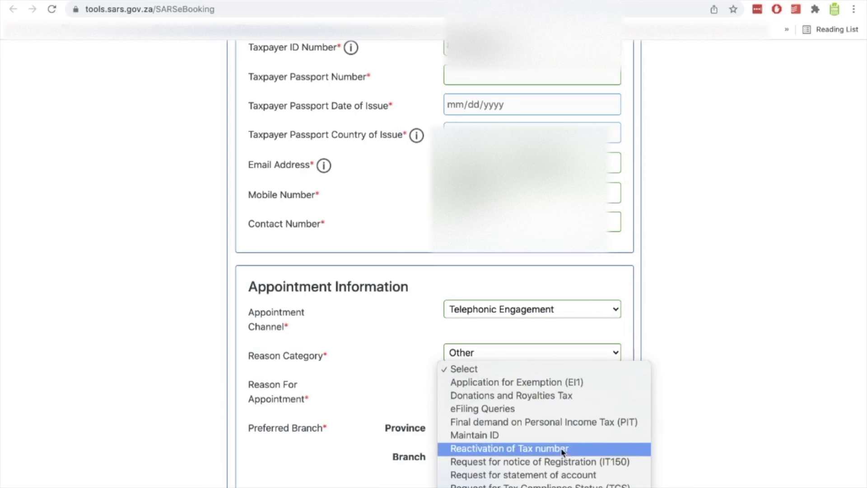
pyautogui.scroll(-3, 546, 478)
pyautogui.click(546, 477)
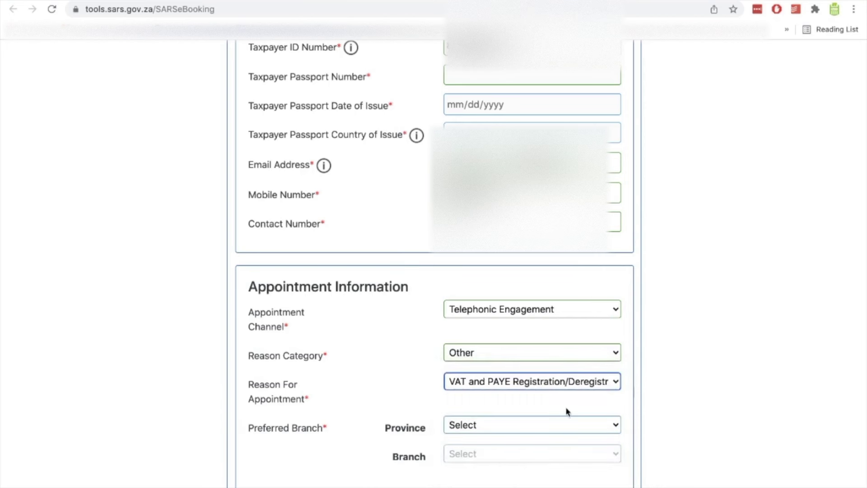
pyautogui.scroll(-1, 567, 410)
# Select Gauteng province and BENONI branch, then check for available appointments.
pyautogui.click(549, 387)
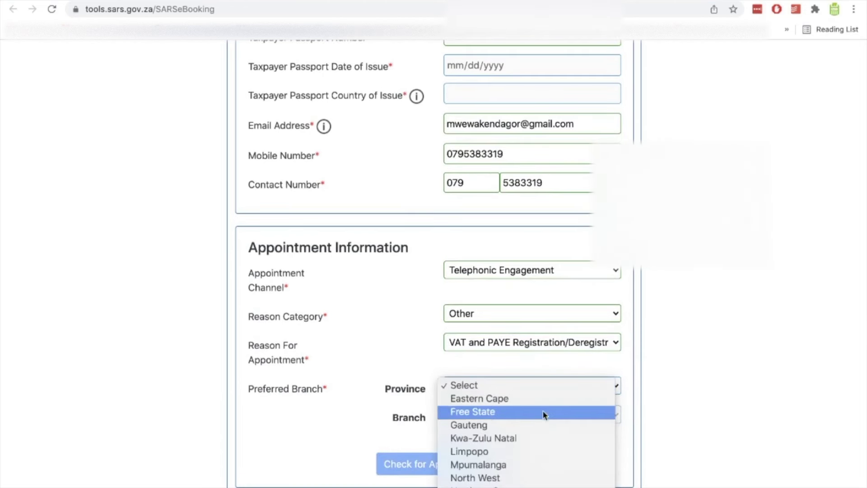
pyautogui.click(537, 425)
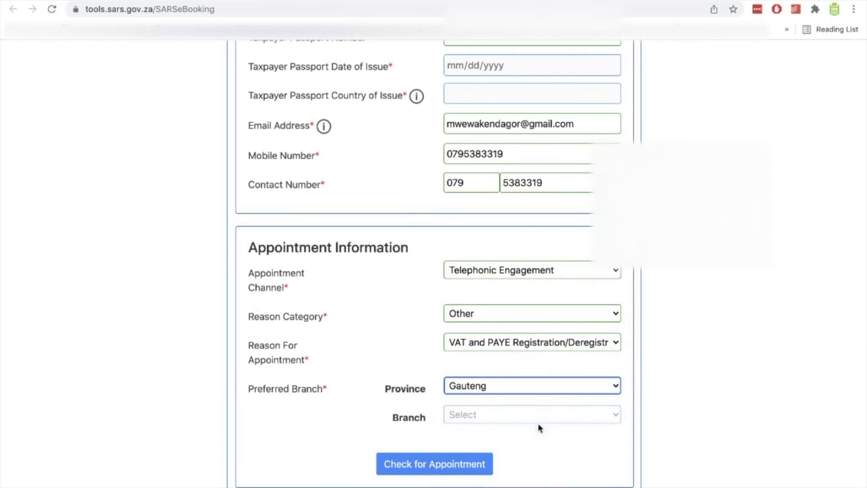
pyautogui.click(494, 416)
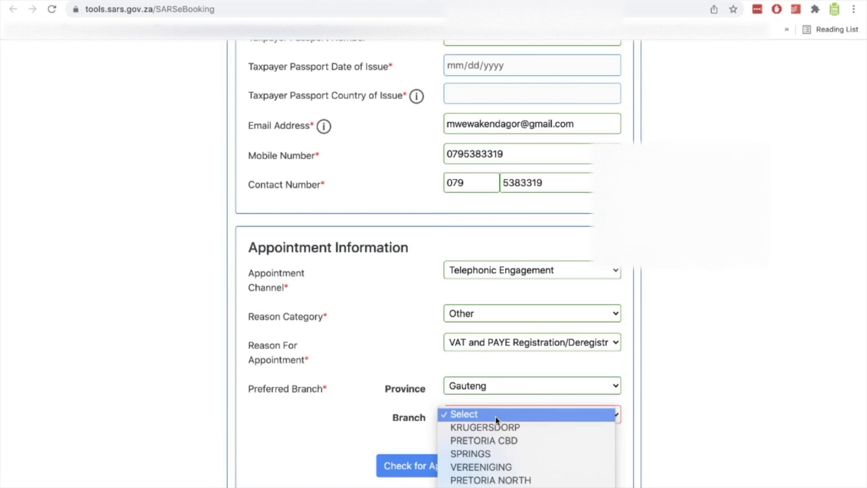
pyautogui.click(489, 455)
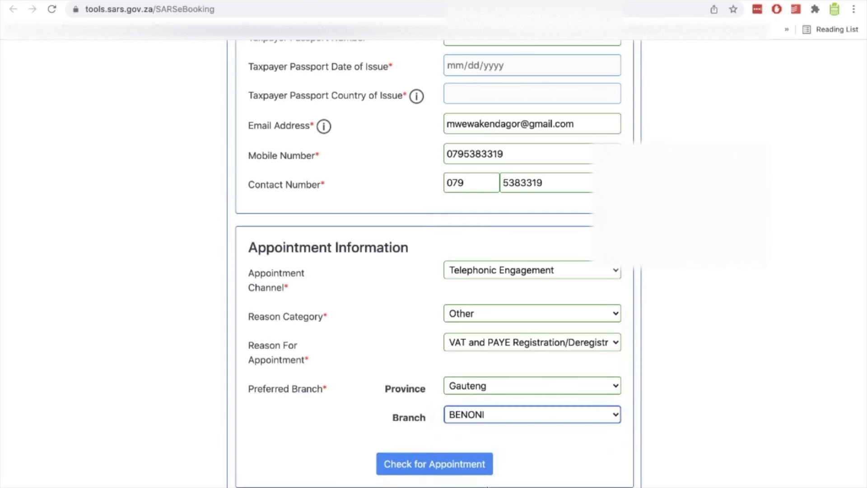
pyautogui.click(477, 467)
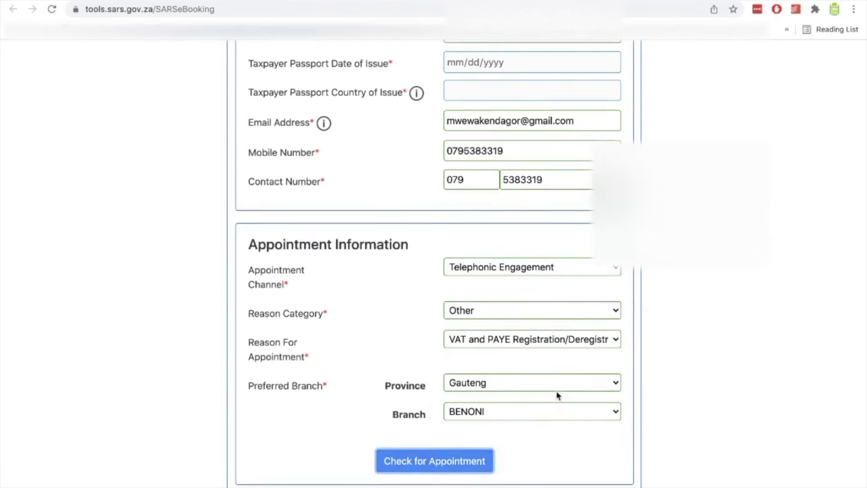
# Pick 3 February 2022 in the calendar and book the 09:30 time slot.
pyautogui.scroll(2, 557, 396)
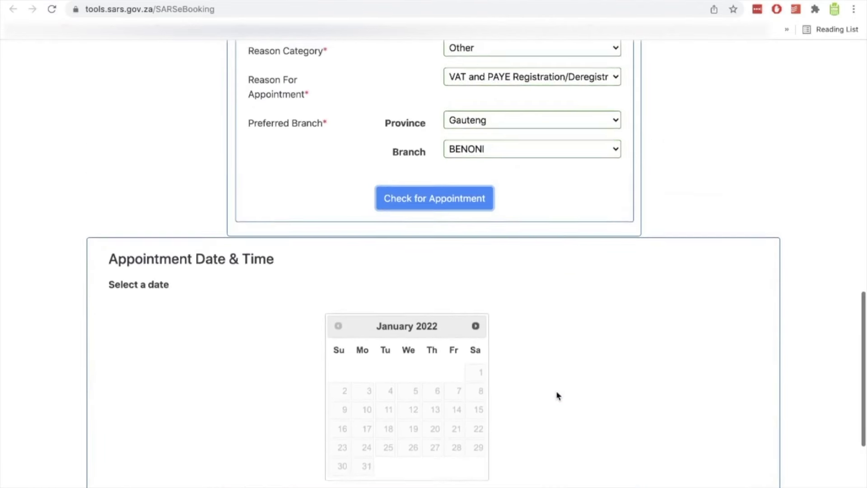
pyautogui.scroll(-1, 557, 381)
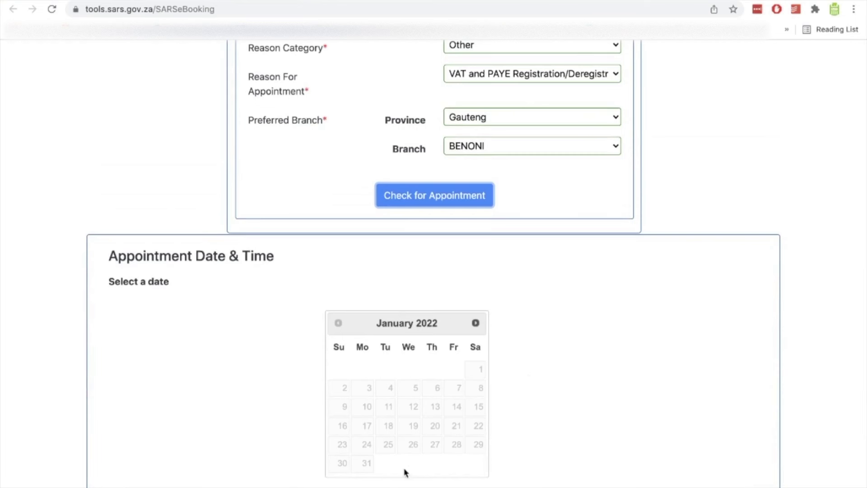
pyautogui.click(475, 322)
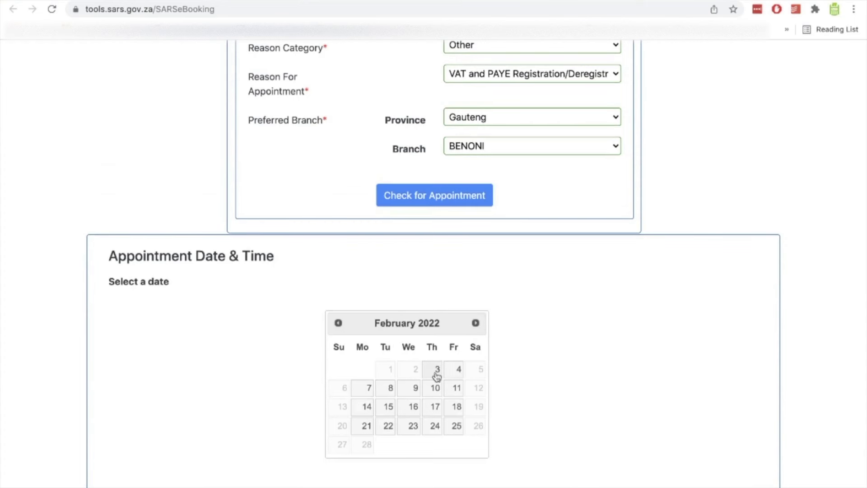
pyautogui.click(435, 373)
pyautogui.scroll(-6, 435, 375)
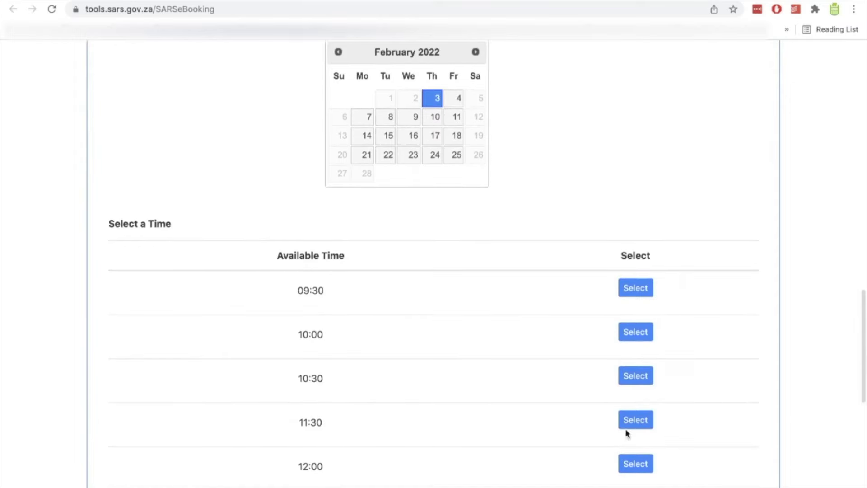
pyautogui.click(637, 289)
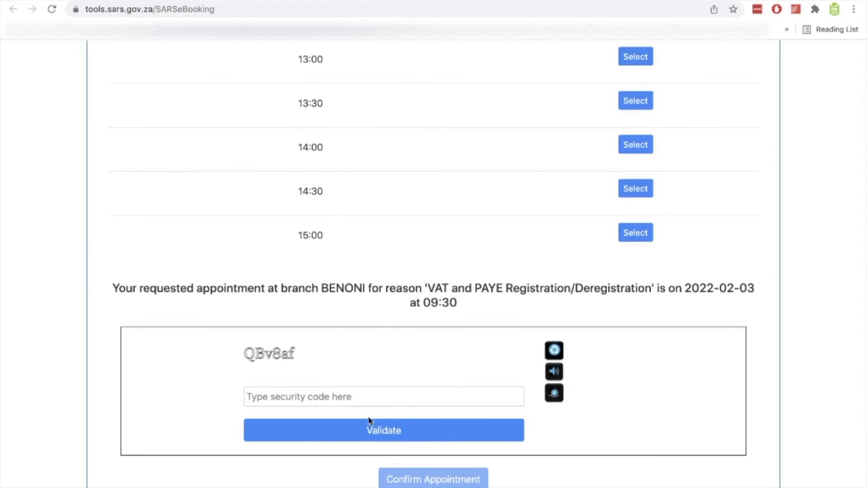
pyautogui.click(369, 403)
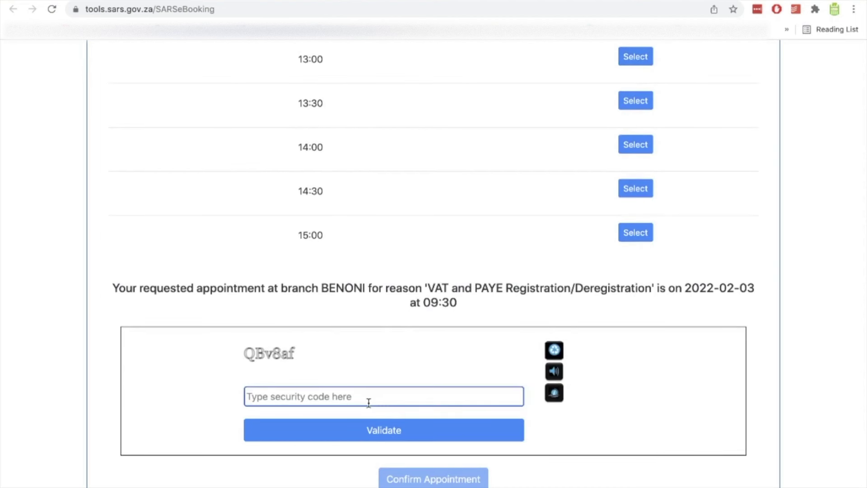
# Type the displayed security code, validate it, and confirm the appointment.
pyautogui.write('QBv')
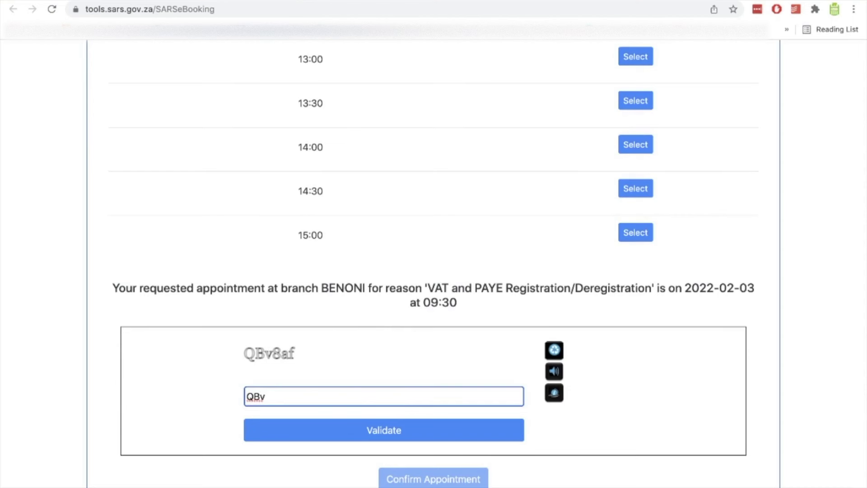
pyautogui.write('8af')
pyautogui.click(310, 441)
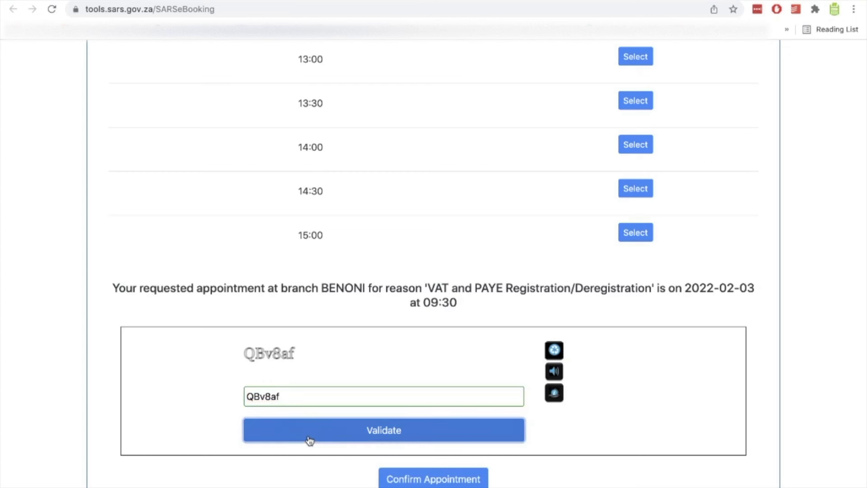
pyautogui.click(410, 477)
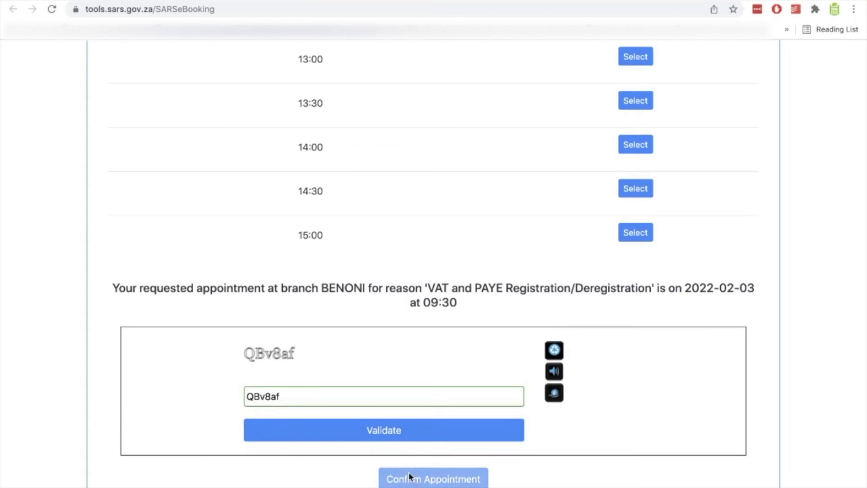